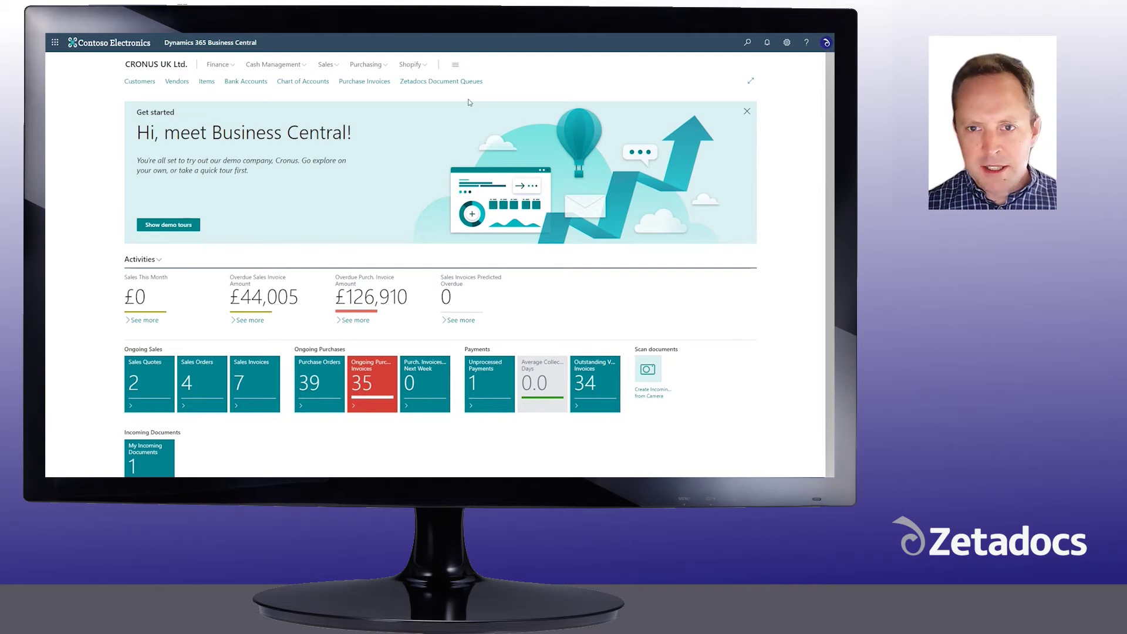
Process the Wide World Importers invoice from the Accounts Payable Automation Document Queue
left_click(440, 81)
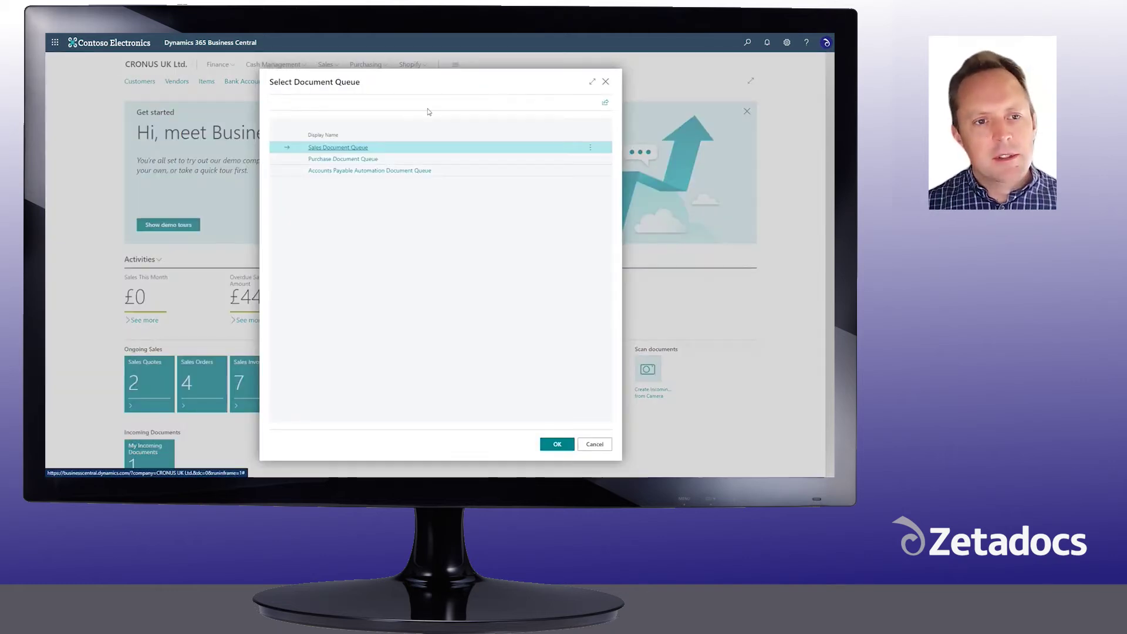
left_click(371, 171)
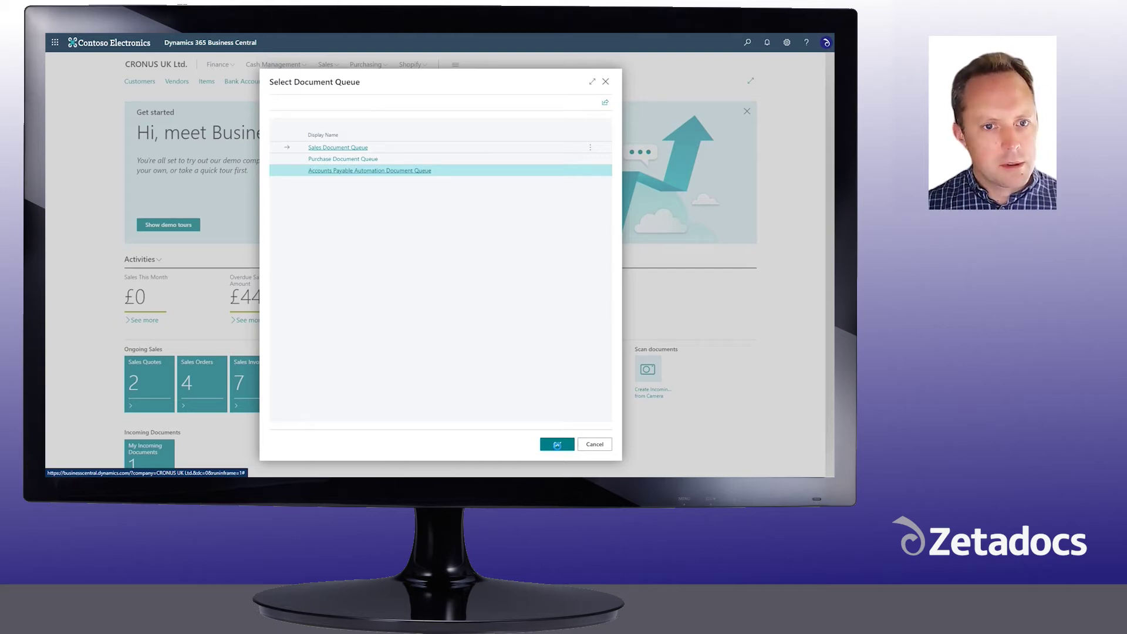
left_click(557, 443)
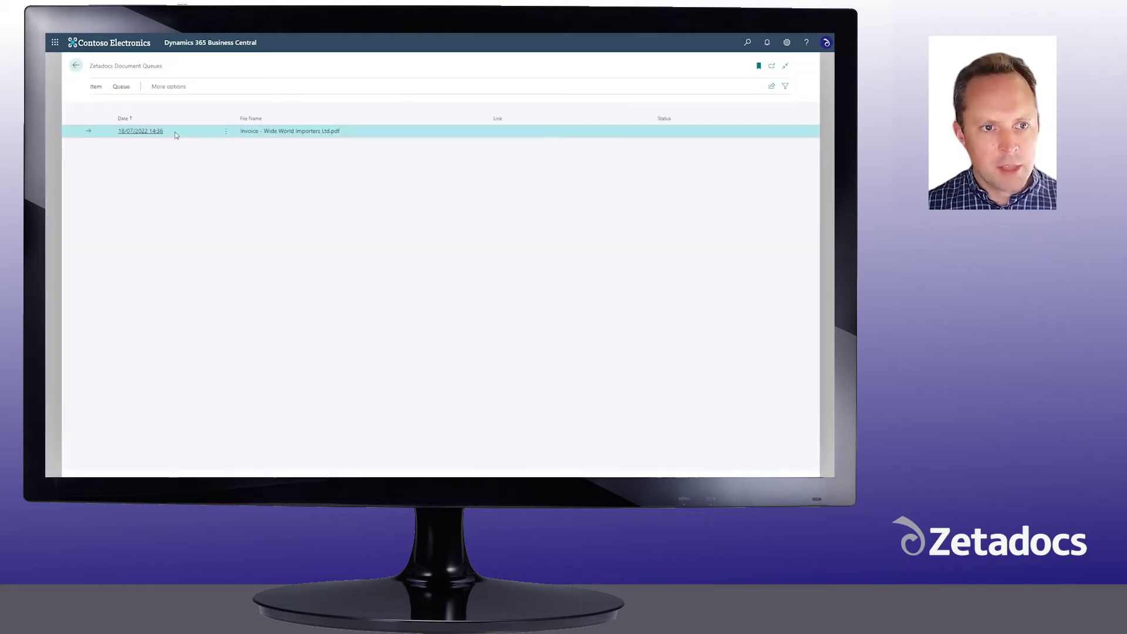
left_click(96, 87)
left_click(227, 104)
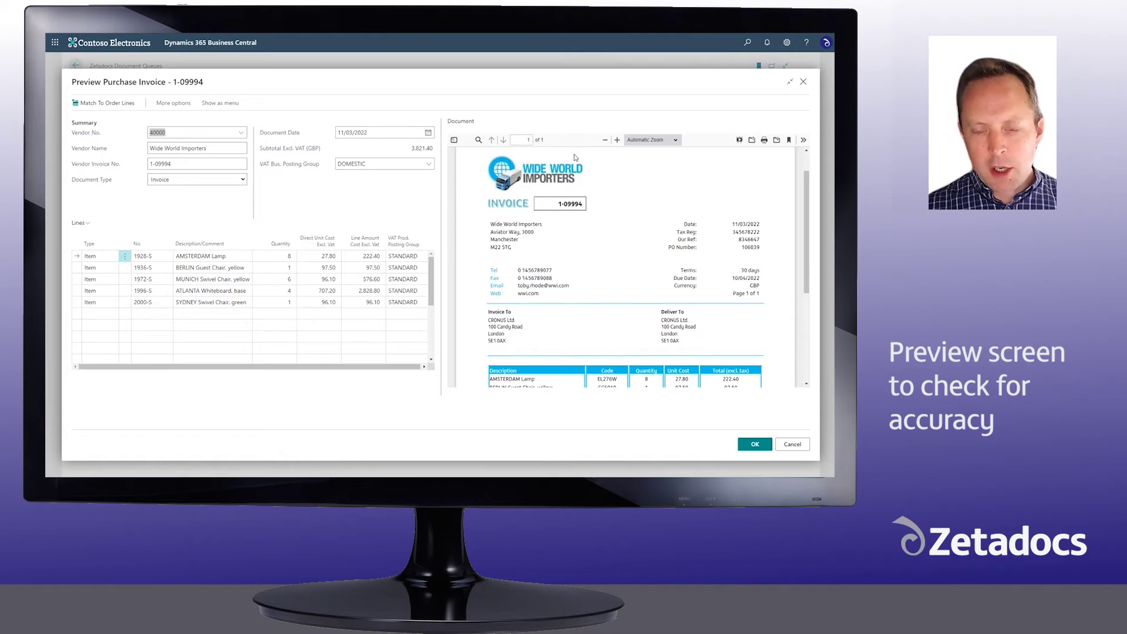
scroll(587, 217, "down", 2)
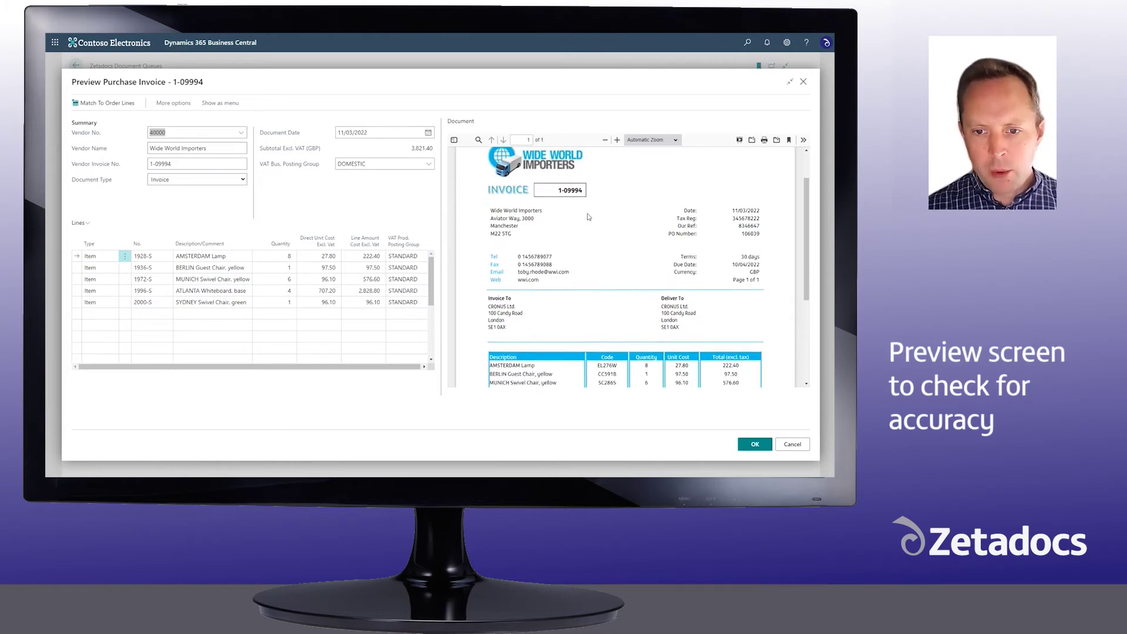
scroll(587, 217, "down", 2)
scroll(588, 218, "up", 2)
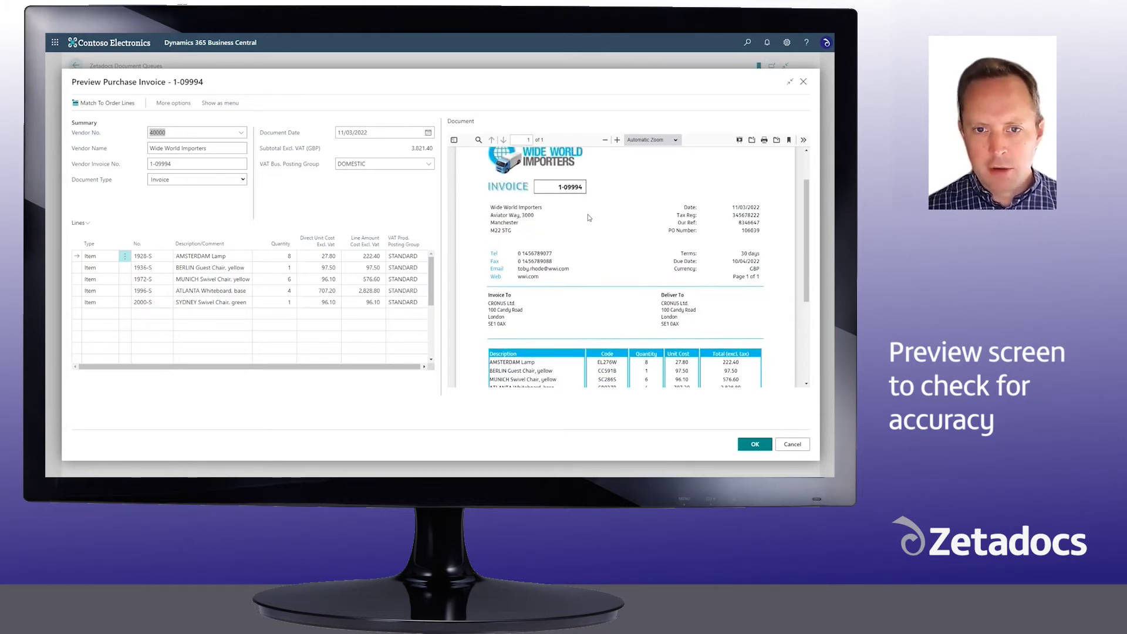
scroll(589, 217, "down", 2)
scroll(588, 217, "up", 3)
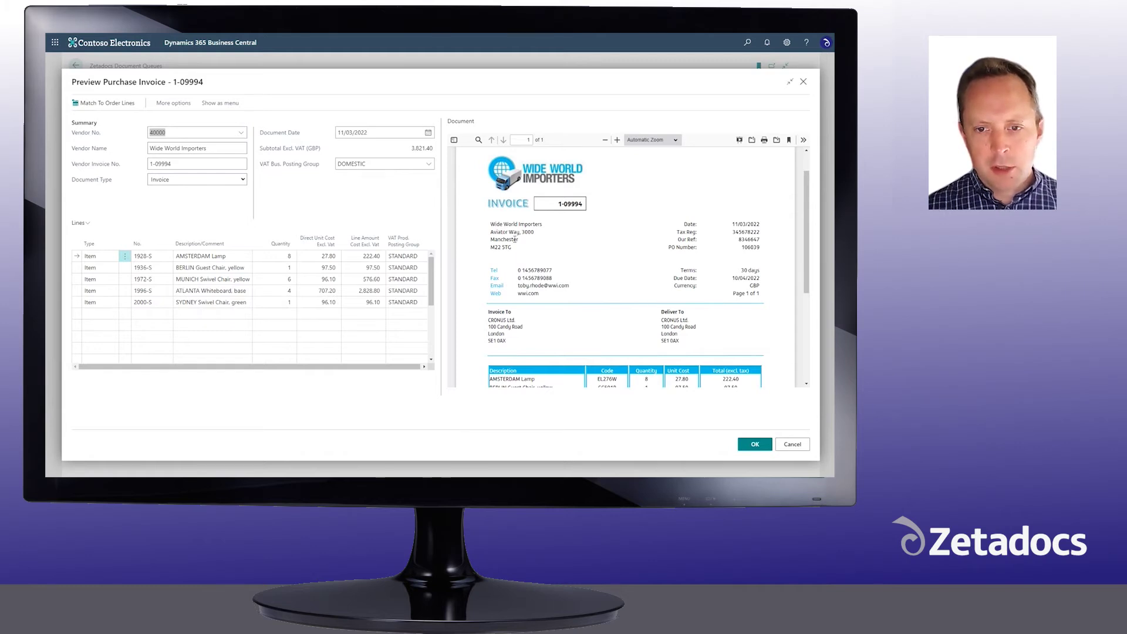
scroll(543, 249, "down", 2)
scroll(542, 250, "up", 2)
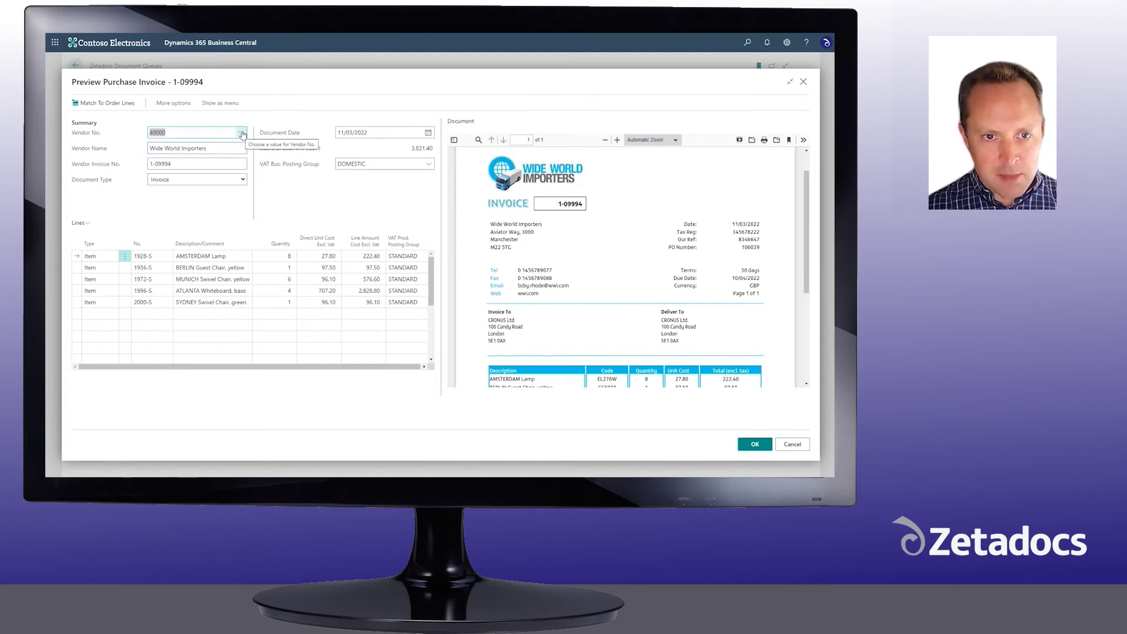
left_click(243, 133)
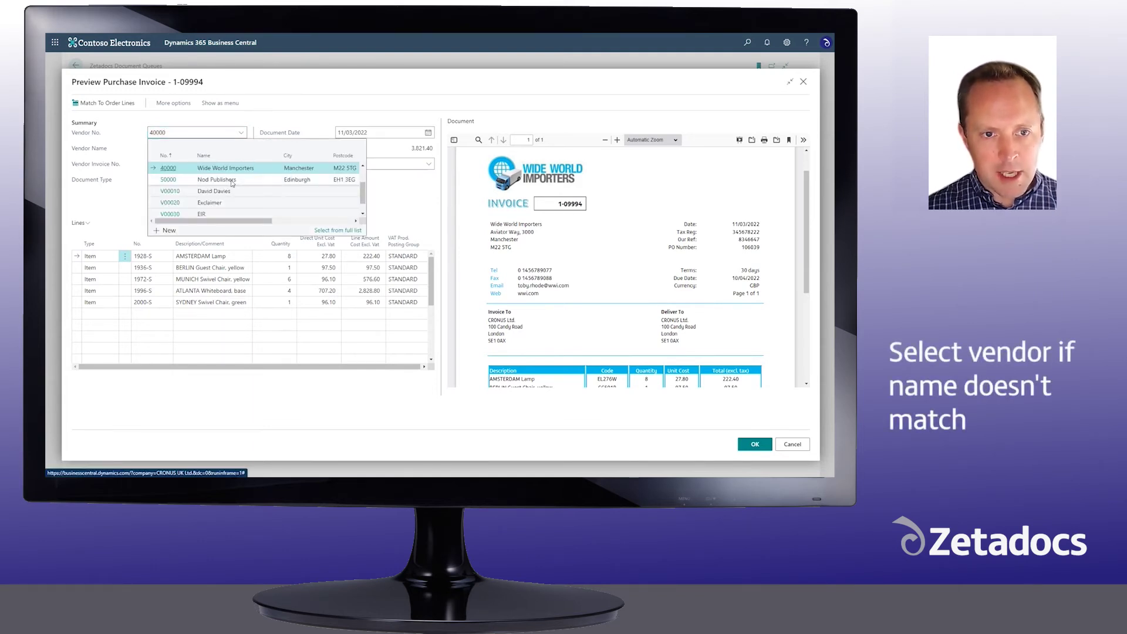
left_click(199, 169)
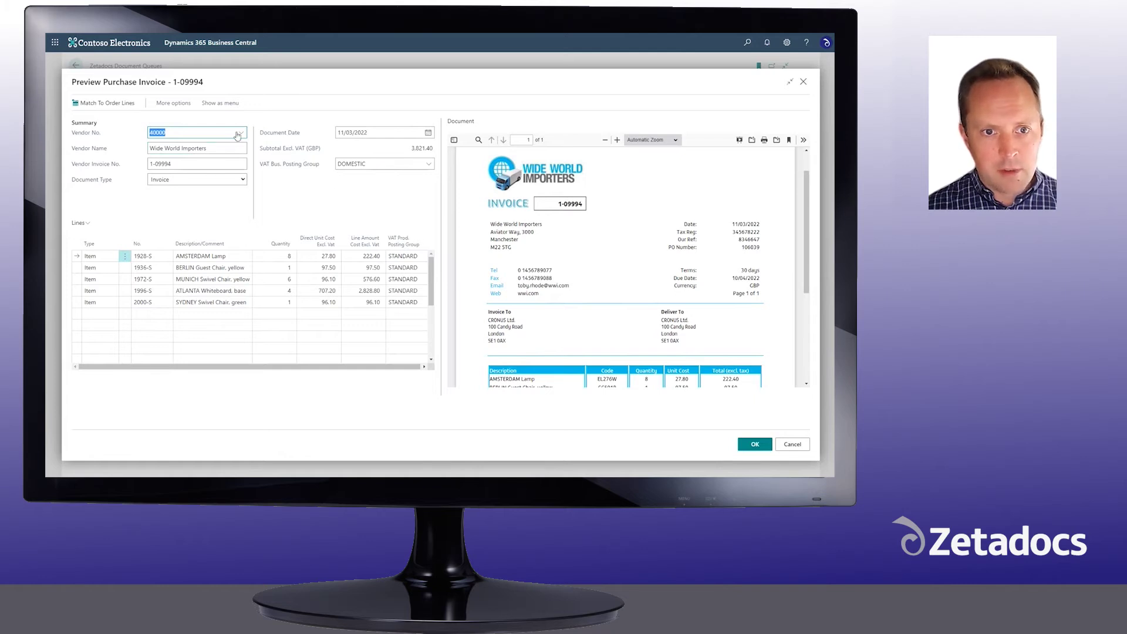
left_click(241, 133)
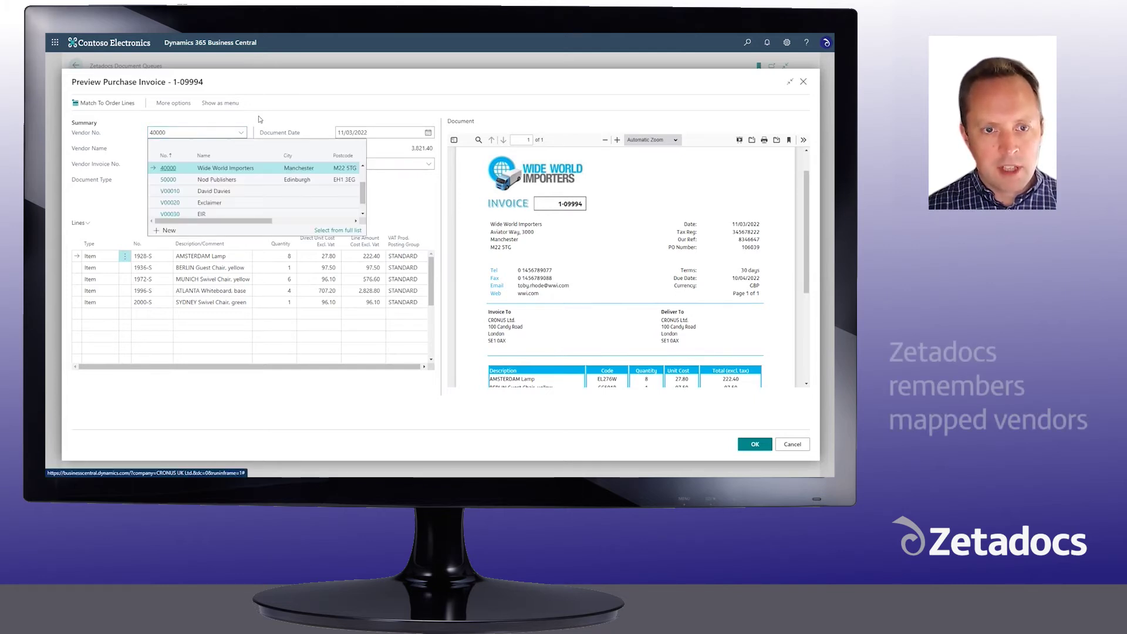
left_click(258, 115)
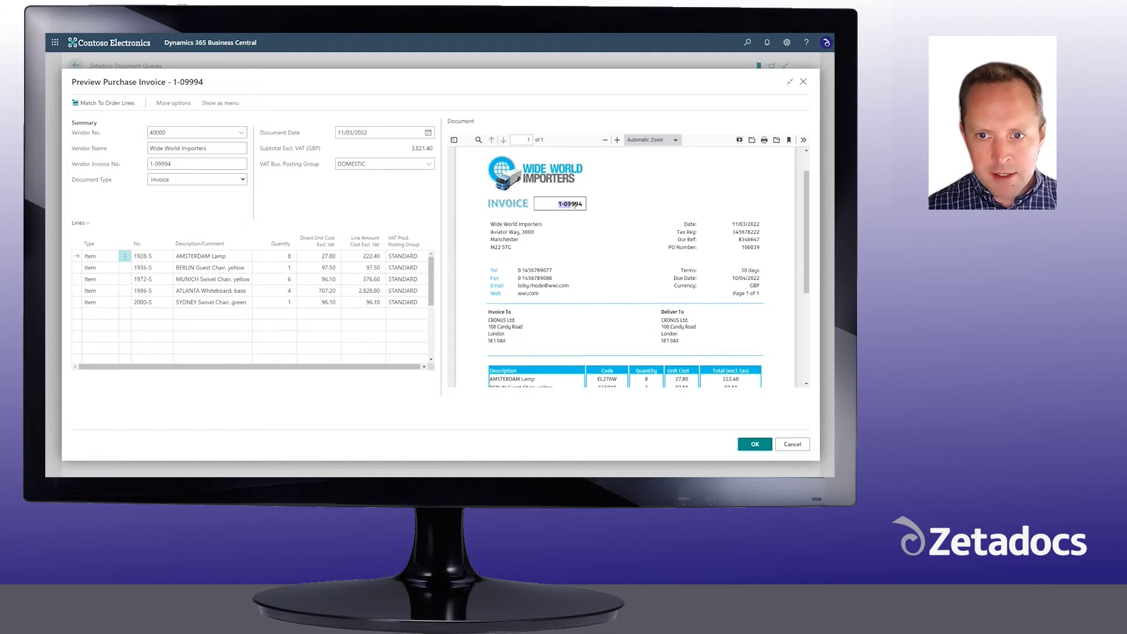
left_click(571, 207)
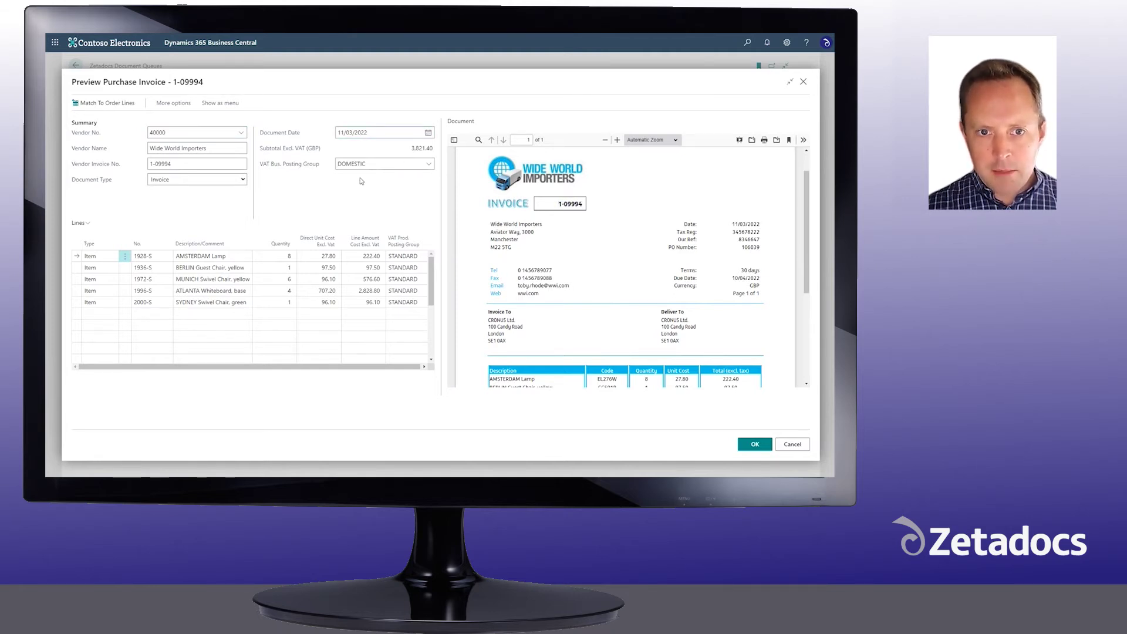
scroll(512, 293, "down", 2)
scroll(513, 293, "down", 3)
scroll(512, 293, "down", 2)
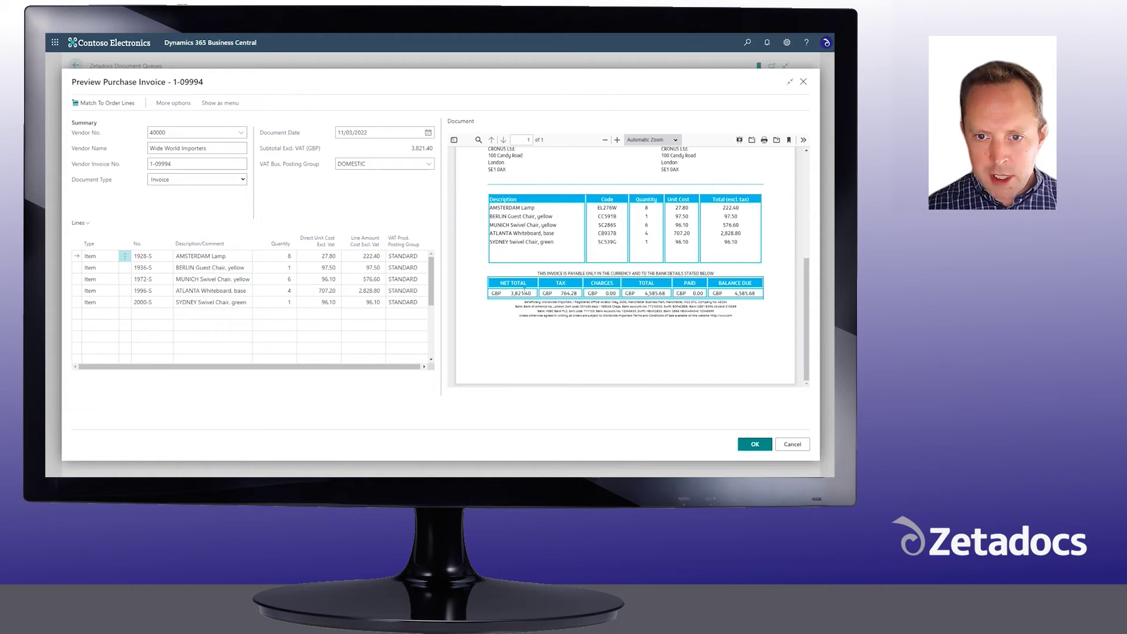
scroll(524, 301, "up", 4)
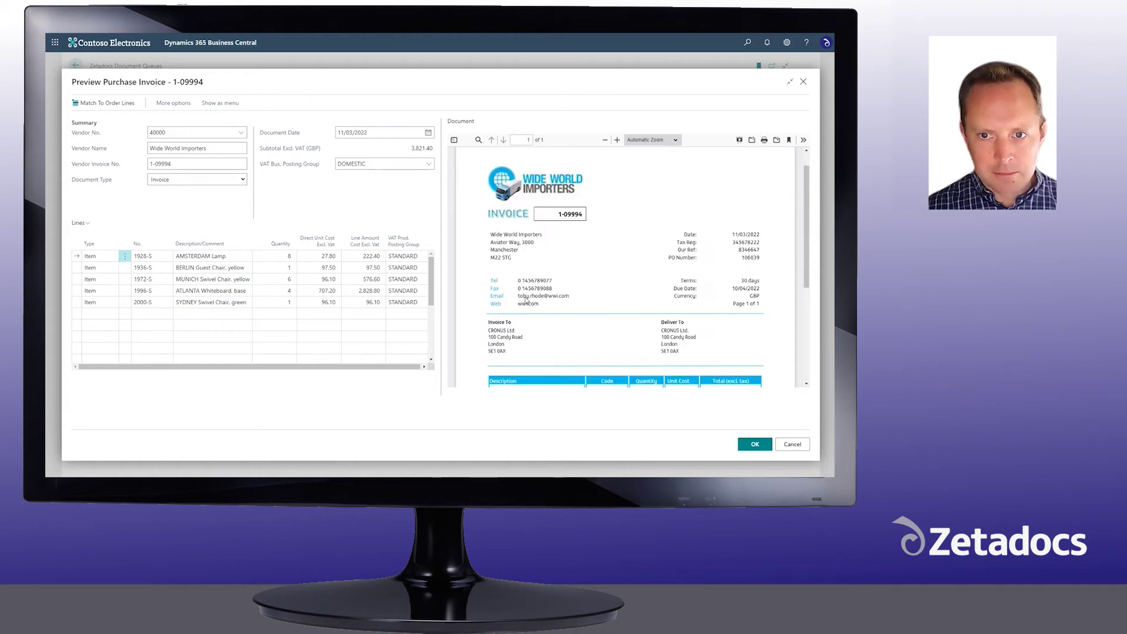
scroll(525, 300, "up", 2)
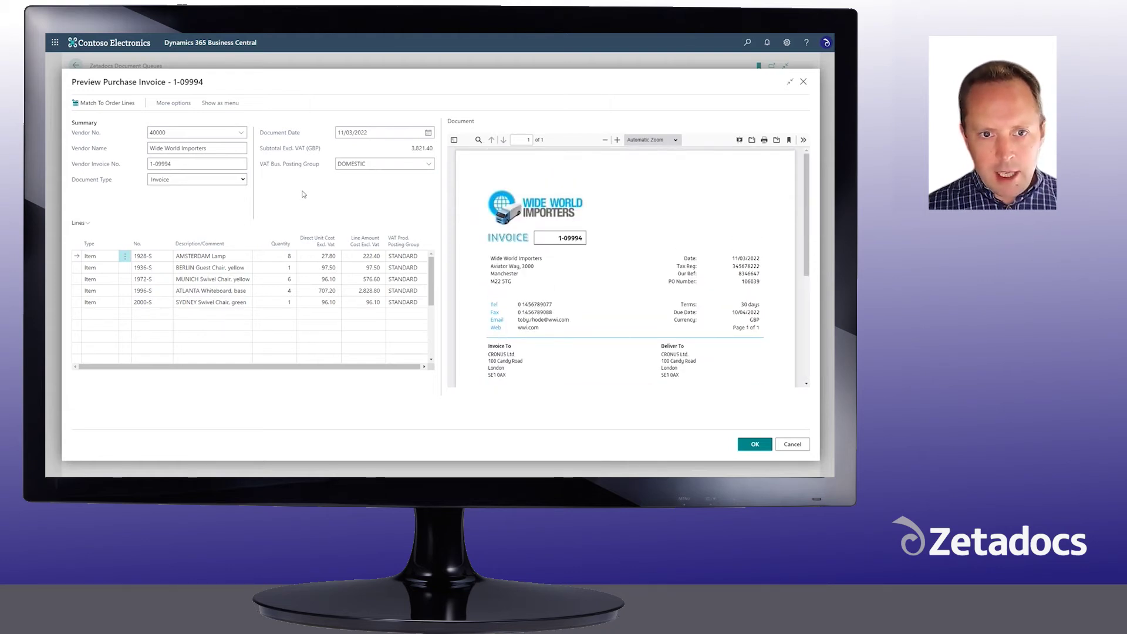
scroll(527, 219, "down", 2)
scroll(528, 220, "down", 2)
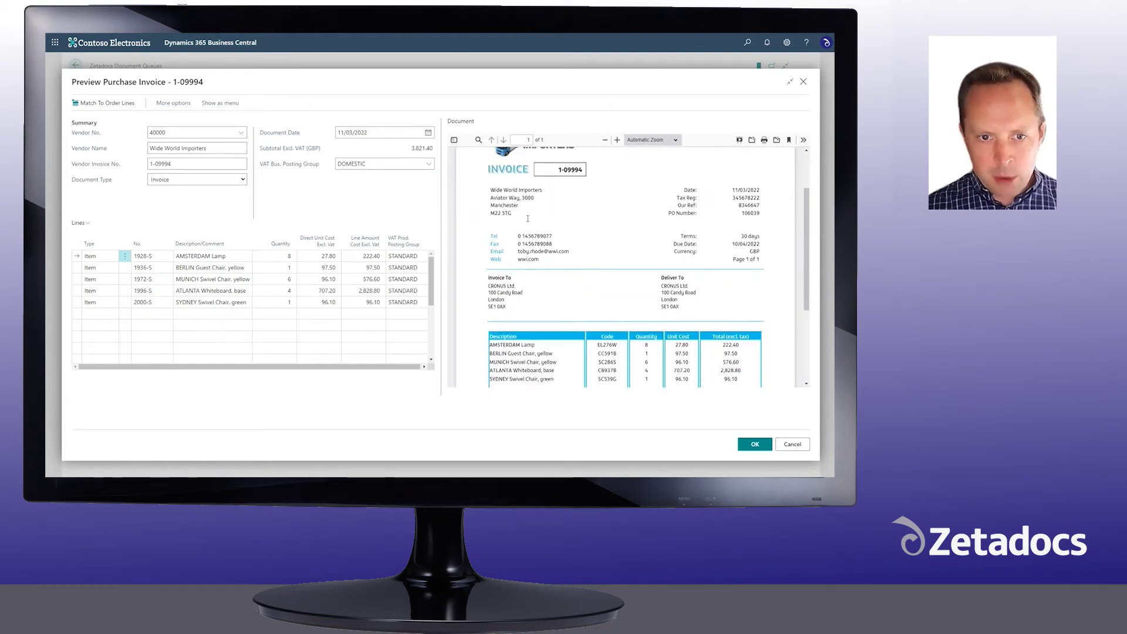
scroll(526, 220, "down", 2)
scroll(527, 230, "down", 2)
scroll(527, 233, "down", 2)
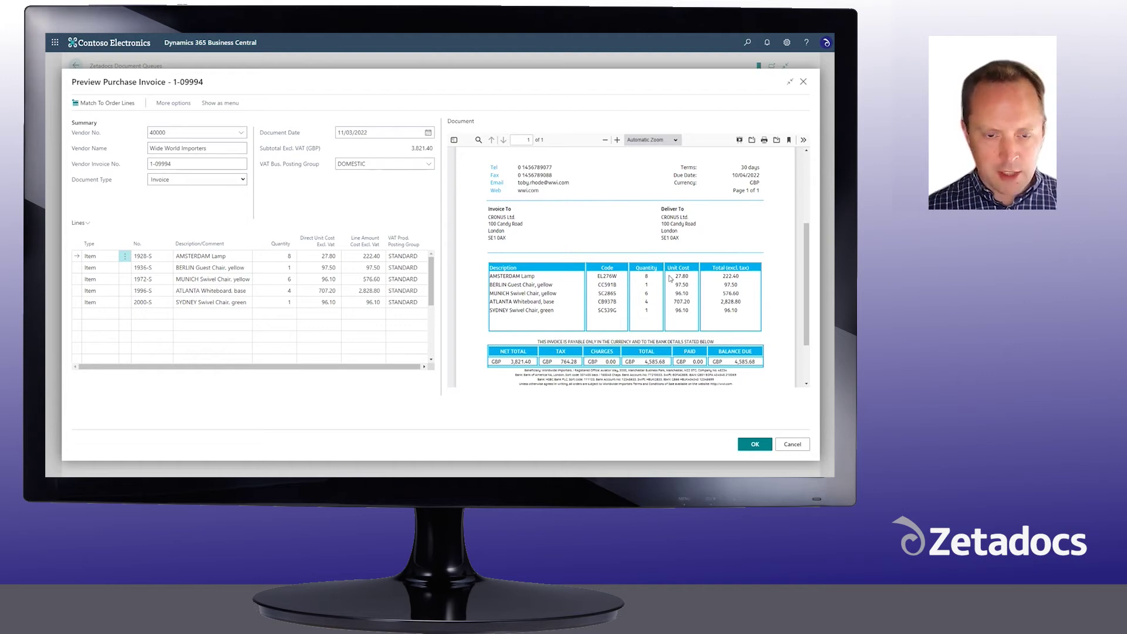
left_click(362, 280)
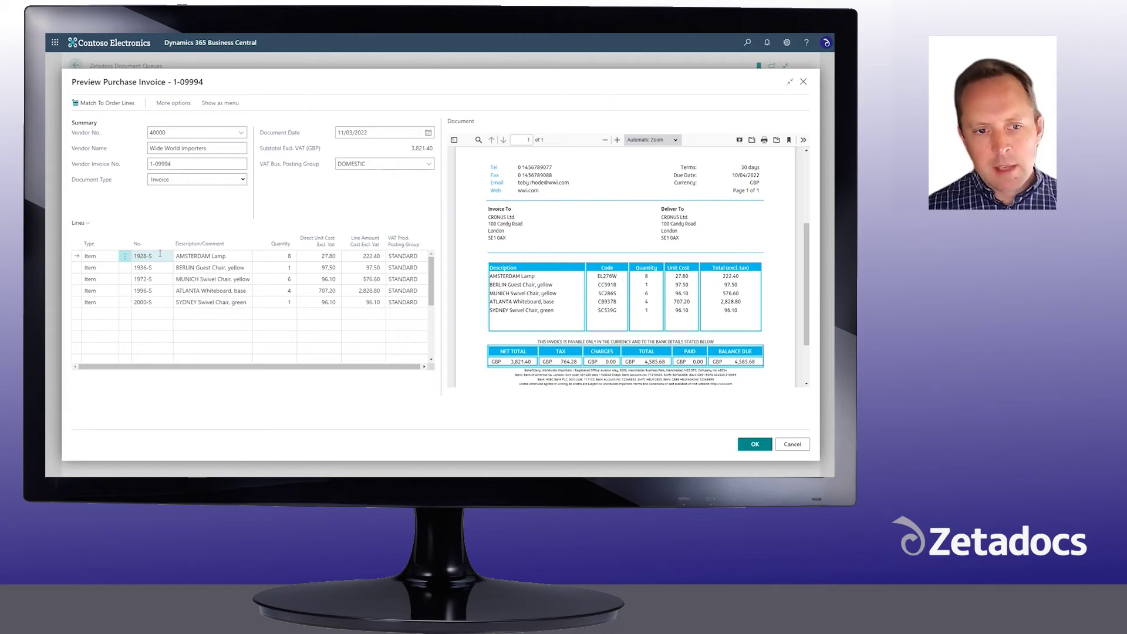
left_click(146, 255)
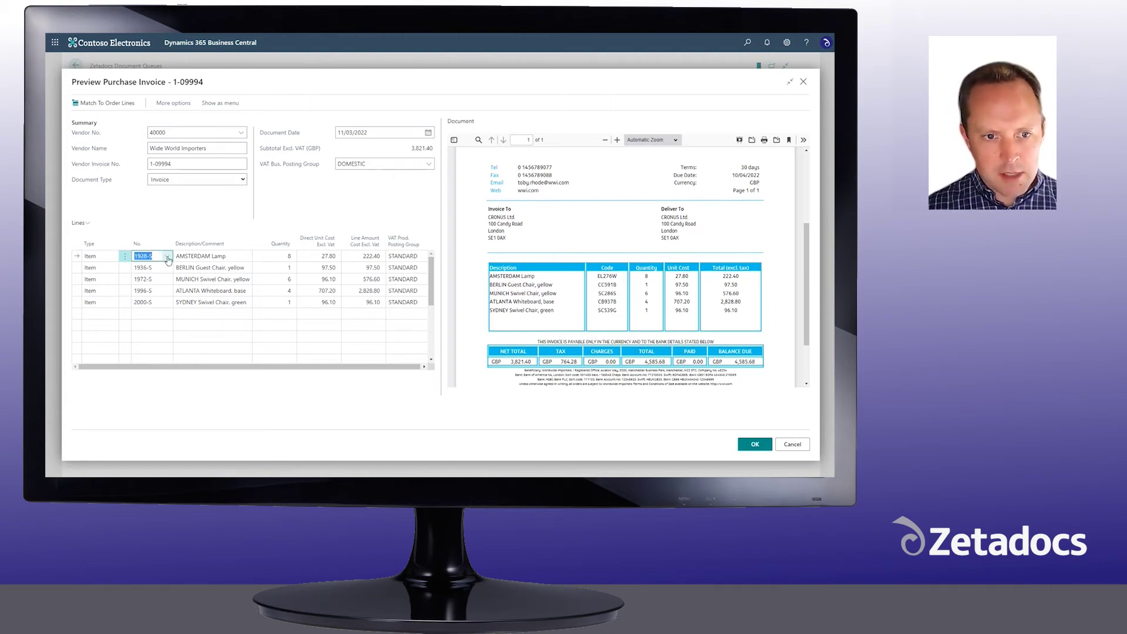
left_click(168, 258)
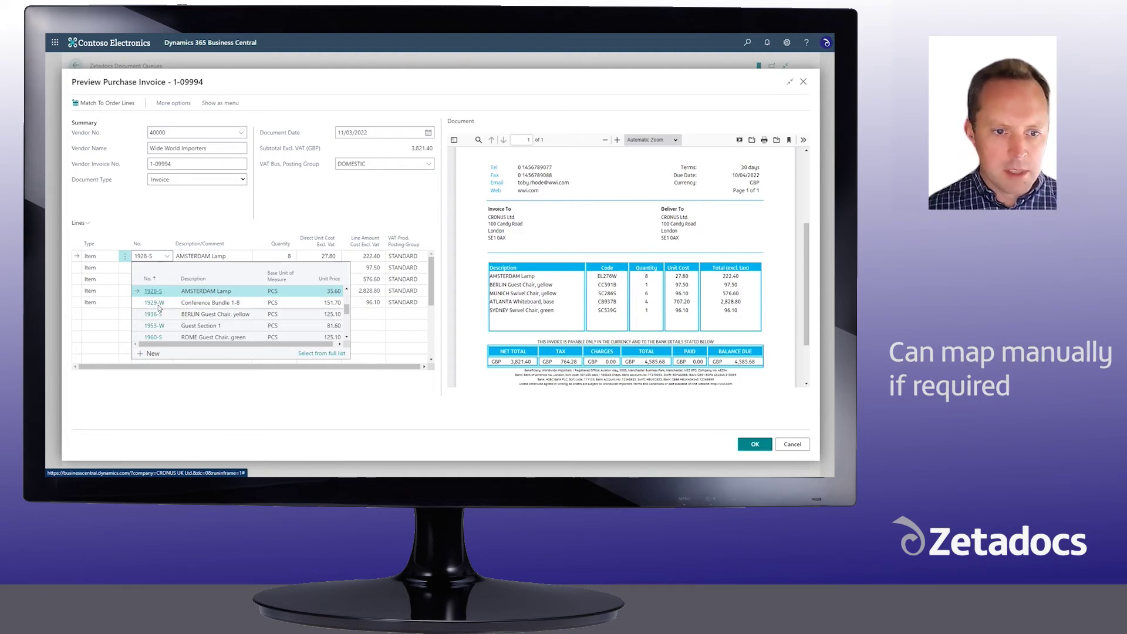
left_click(168, 216)
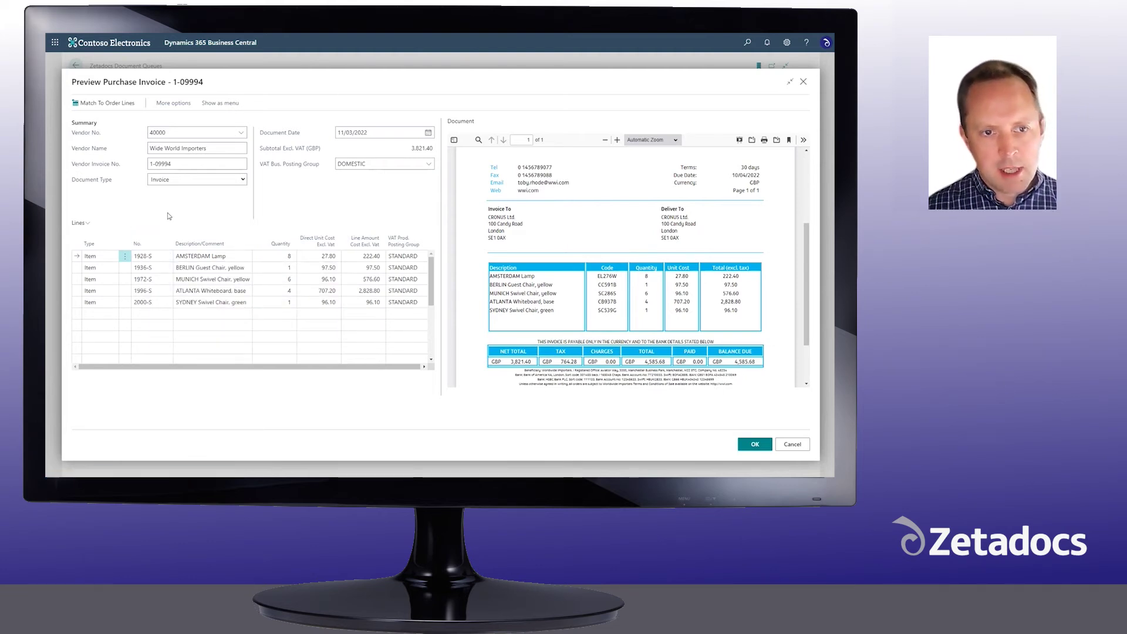
left_click(196, 256)
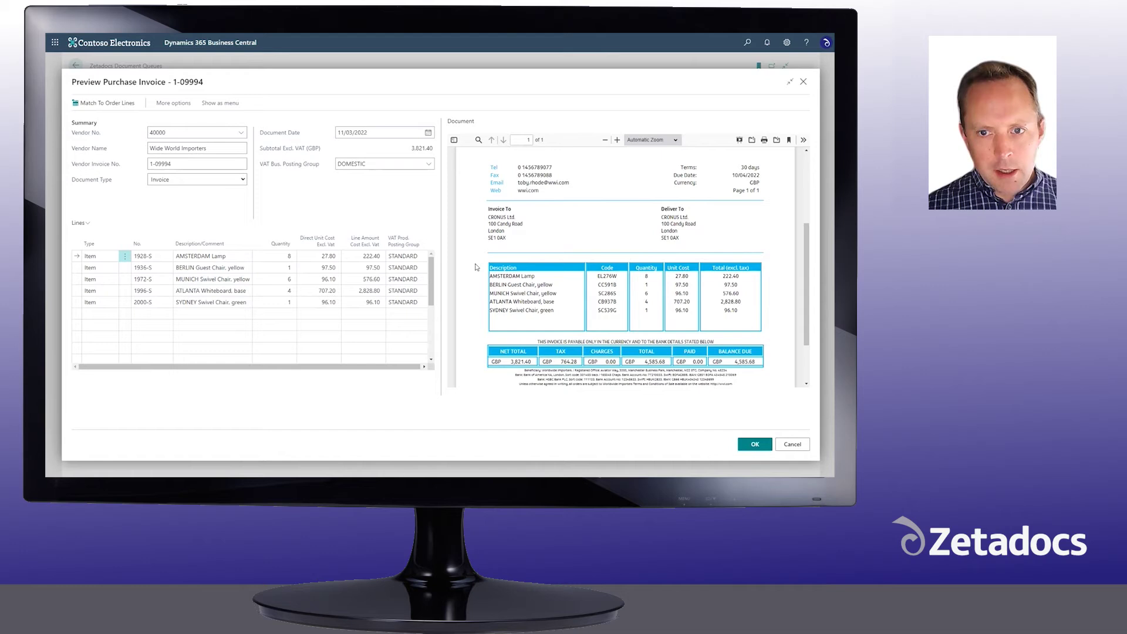
scroll(487, 265, "up", 5)
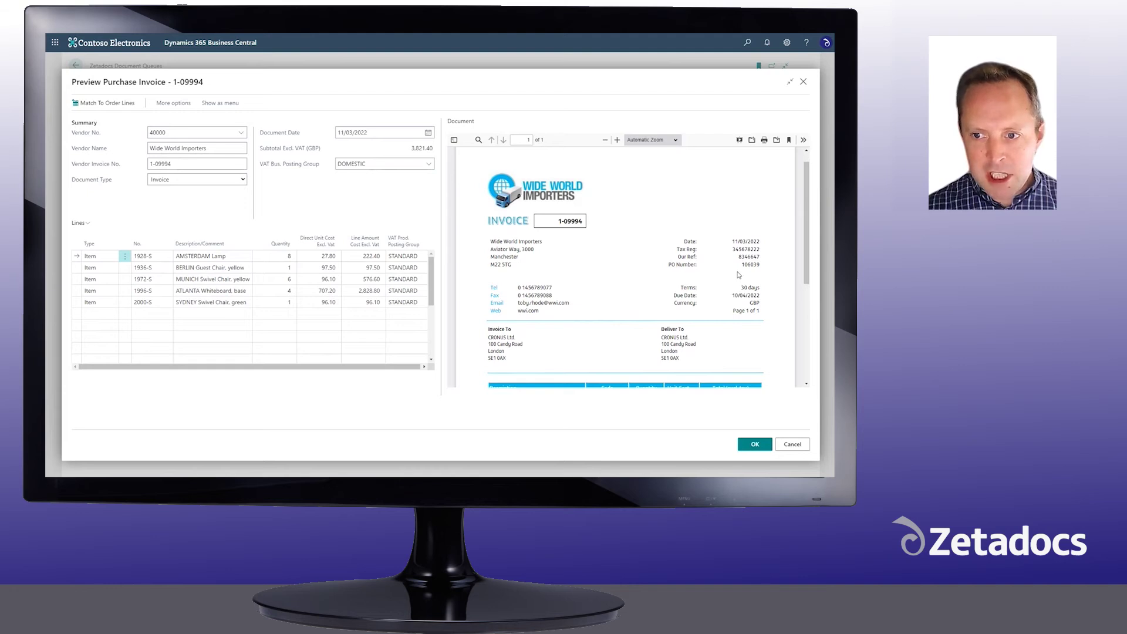
Check PO Number 106039 on the invoice, then match the invoice lines to its order lines
left_click_drag(743, 264, 760, 264)
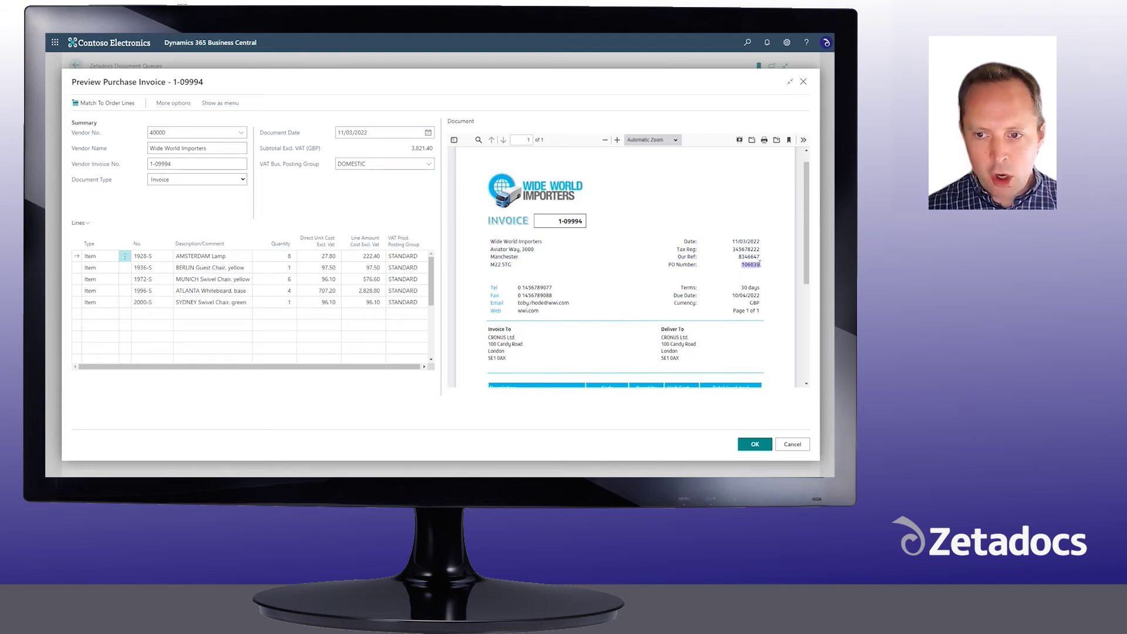
left_click(760, 266)
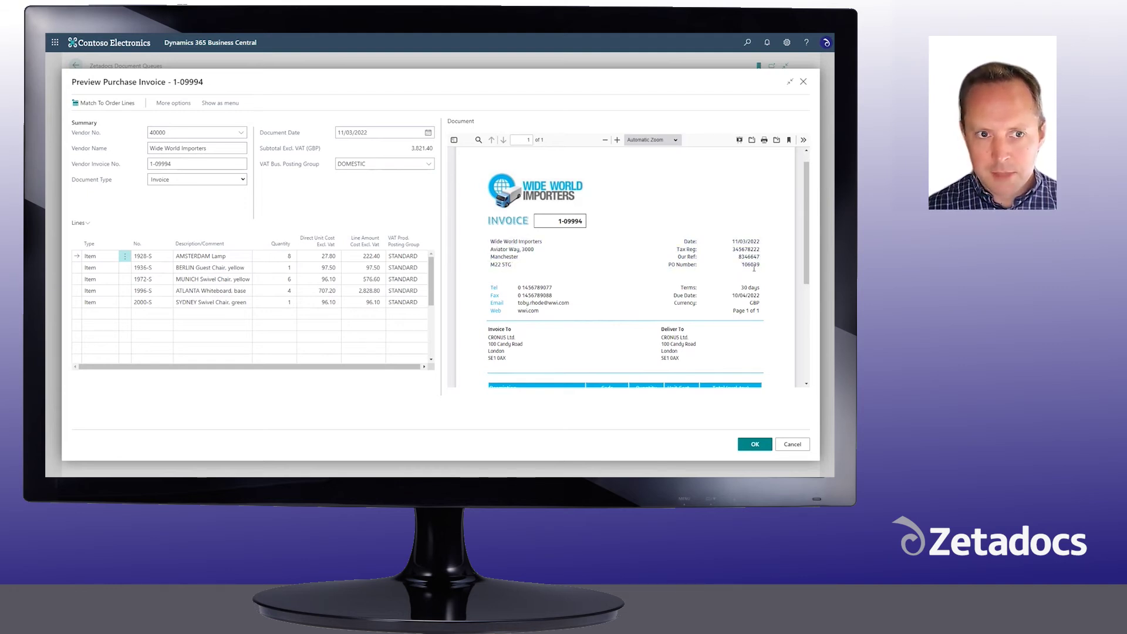
left_click(107, 103)
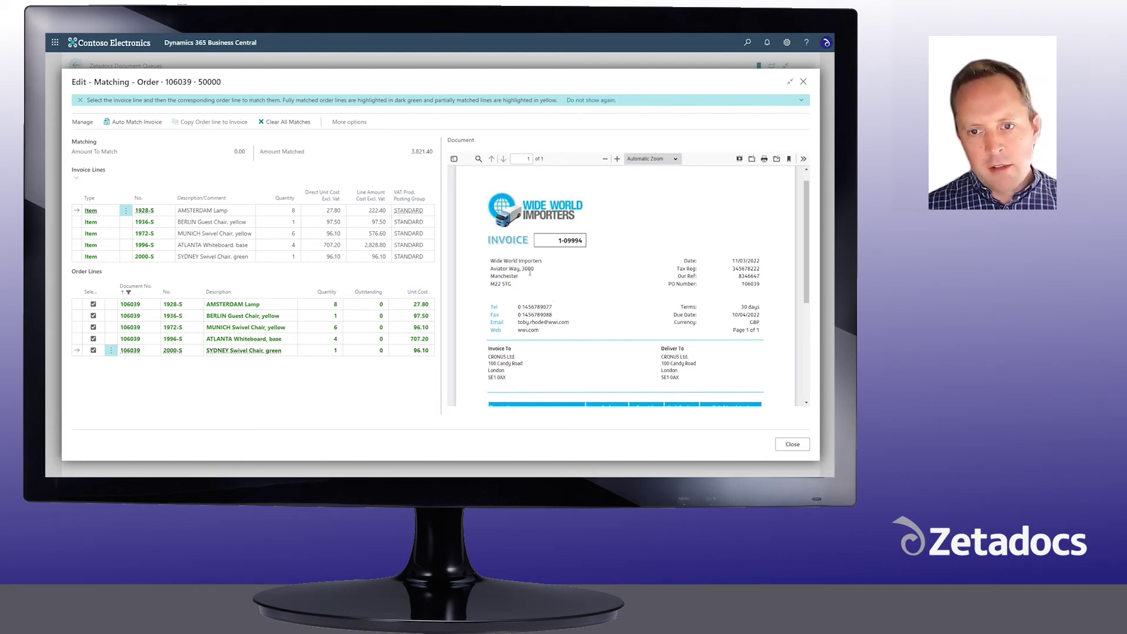
scroll(555, 291, "down", 2)
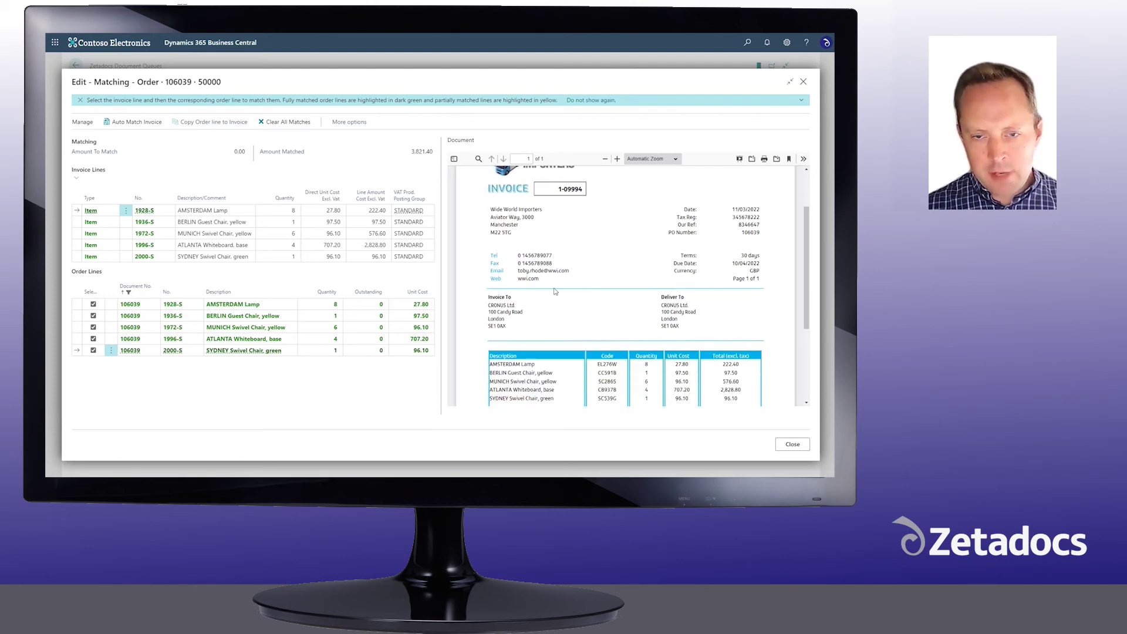
scroll(555, 291, "up", 1)
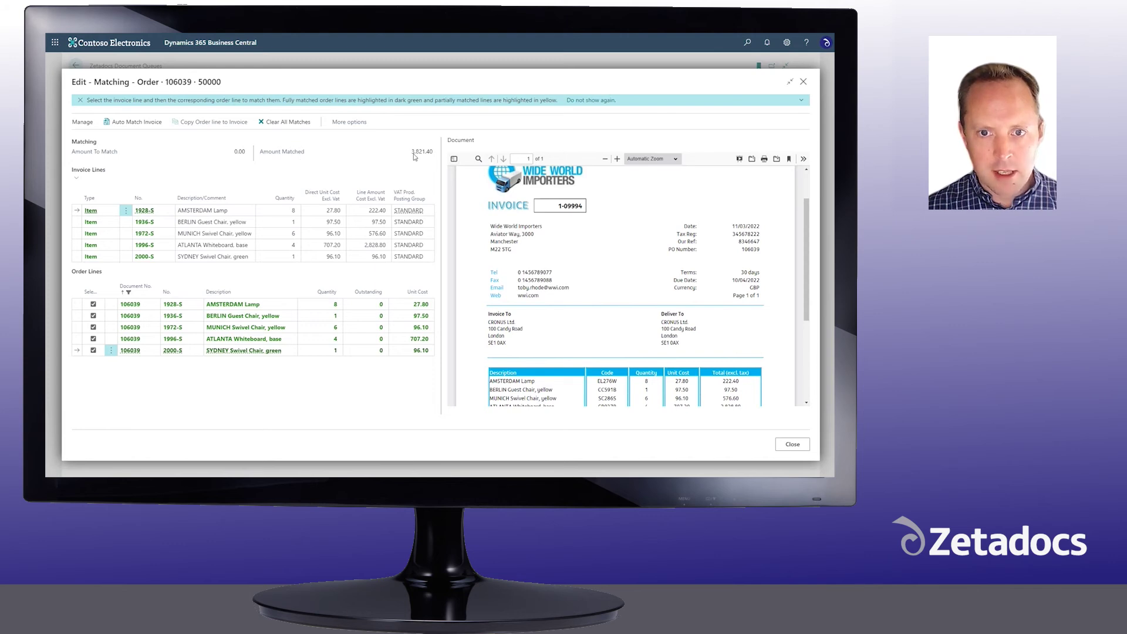
scroll(495, 232, "down", 2)
scroll(495, 232, "down", 3)
scroll(496, 232, "up", 4)
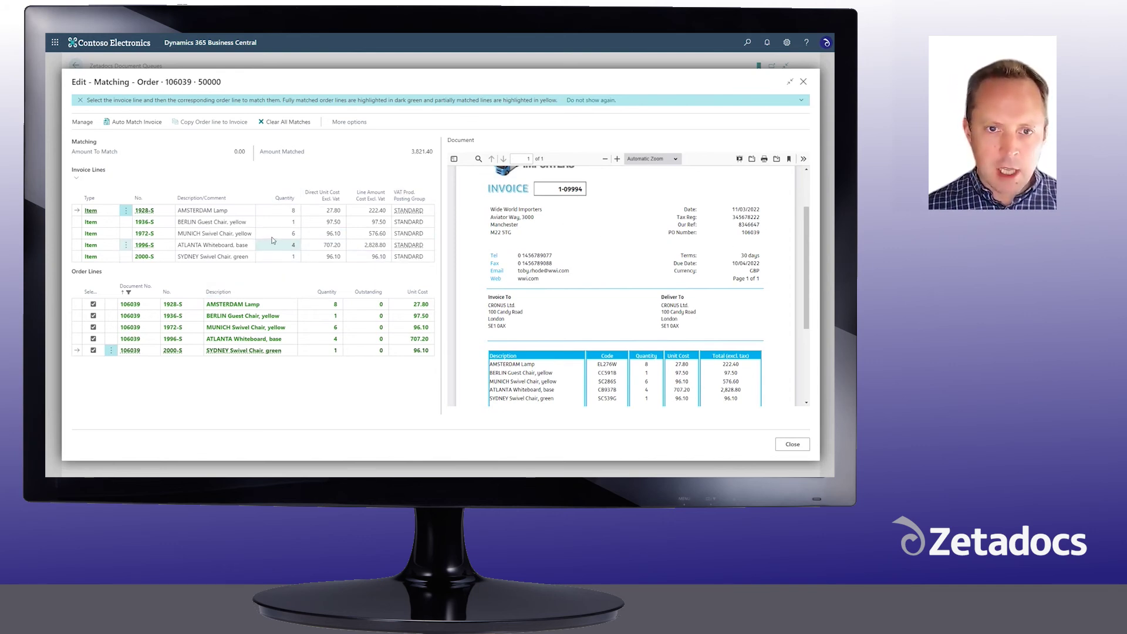
Clear all order 106039 matches, then manually rematch AMSTERDAM Lamp and BERLIN Guest Chair
left_click(283, 122)
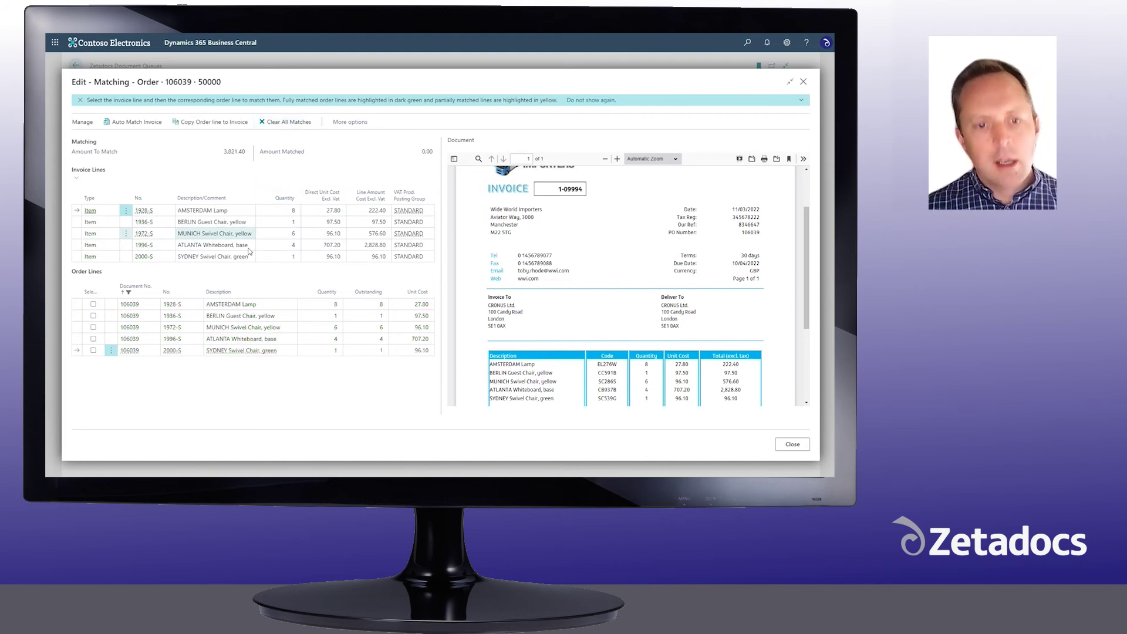
left_click(91, 209)
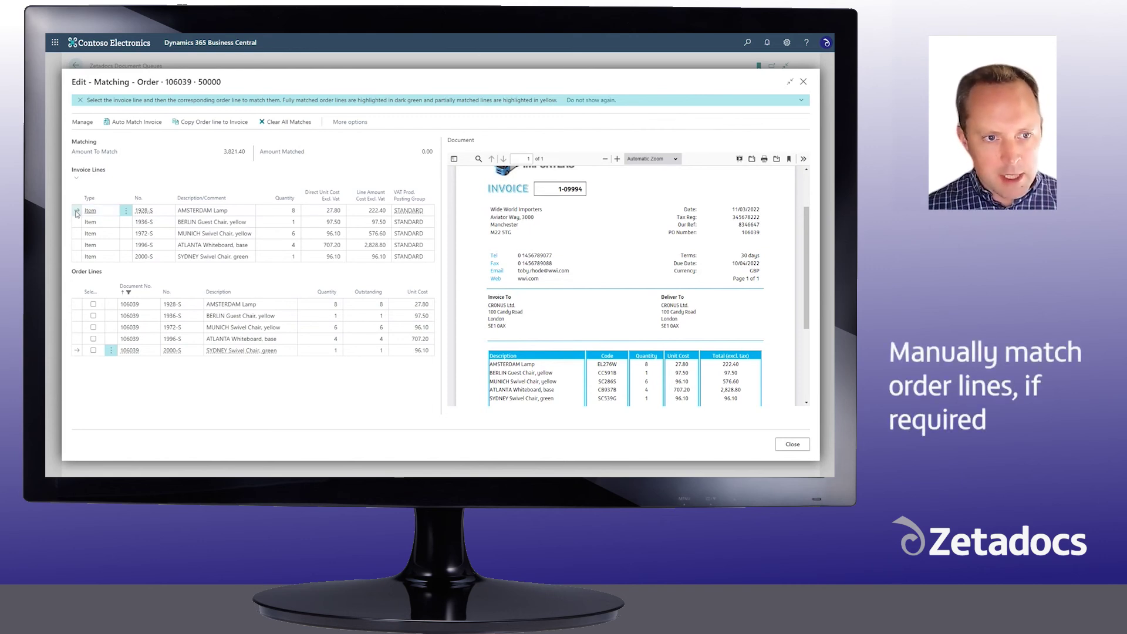
left_click(93, 304)
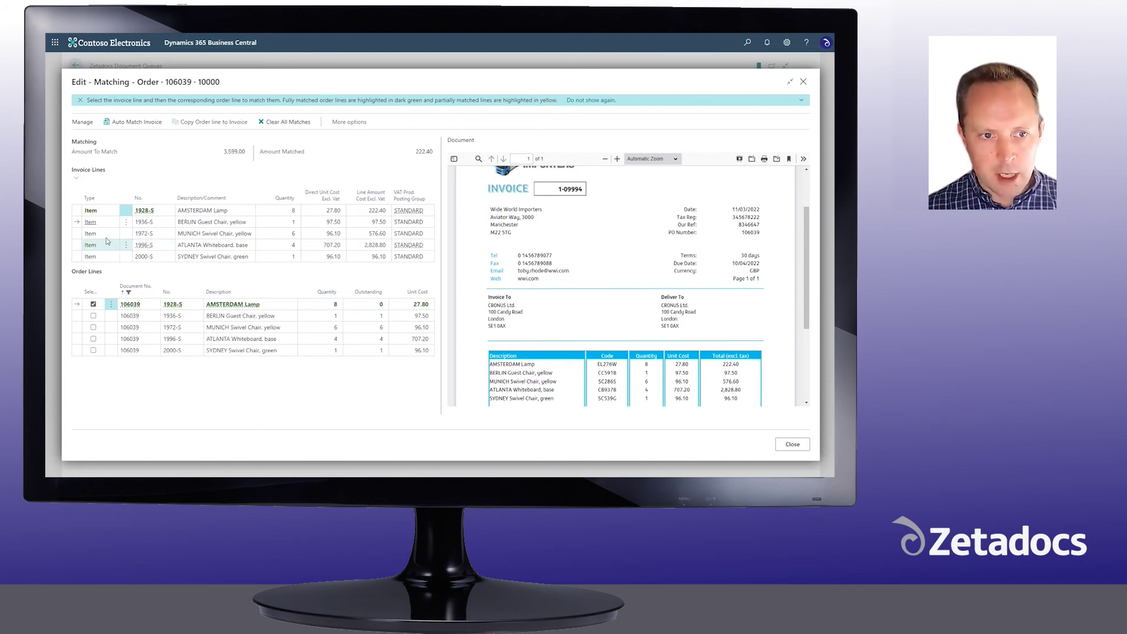
left_click(90, 222)
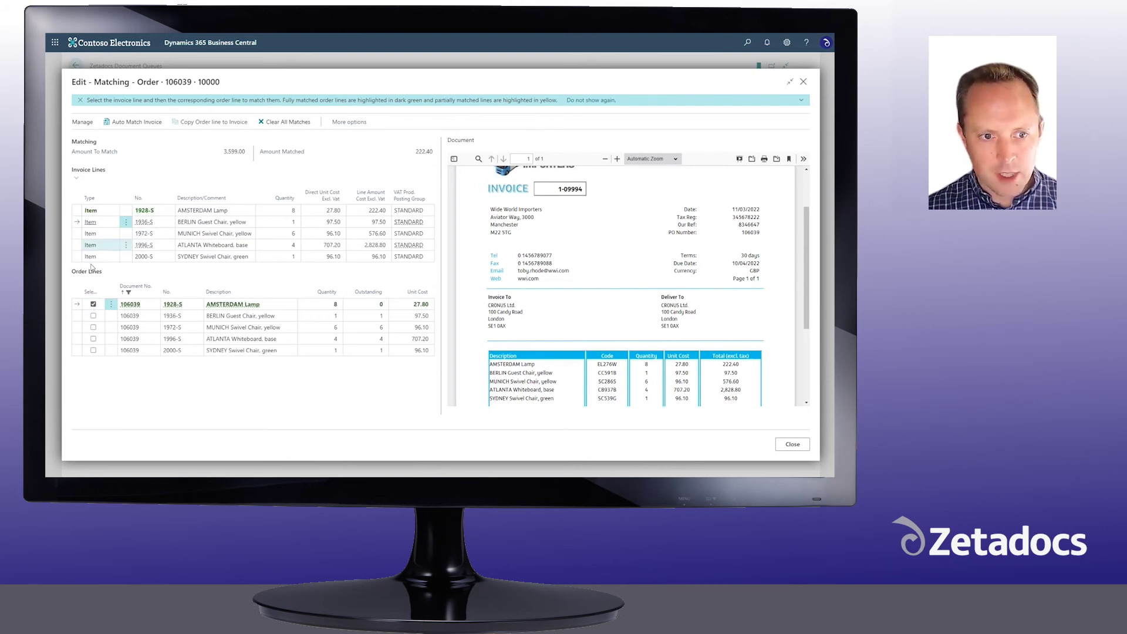
left_click(93, 315)
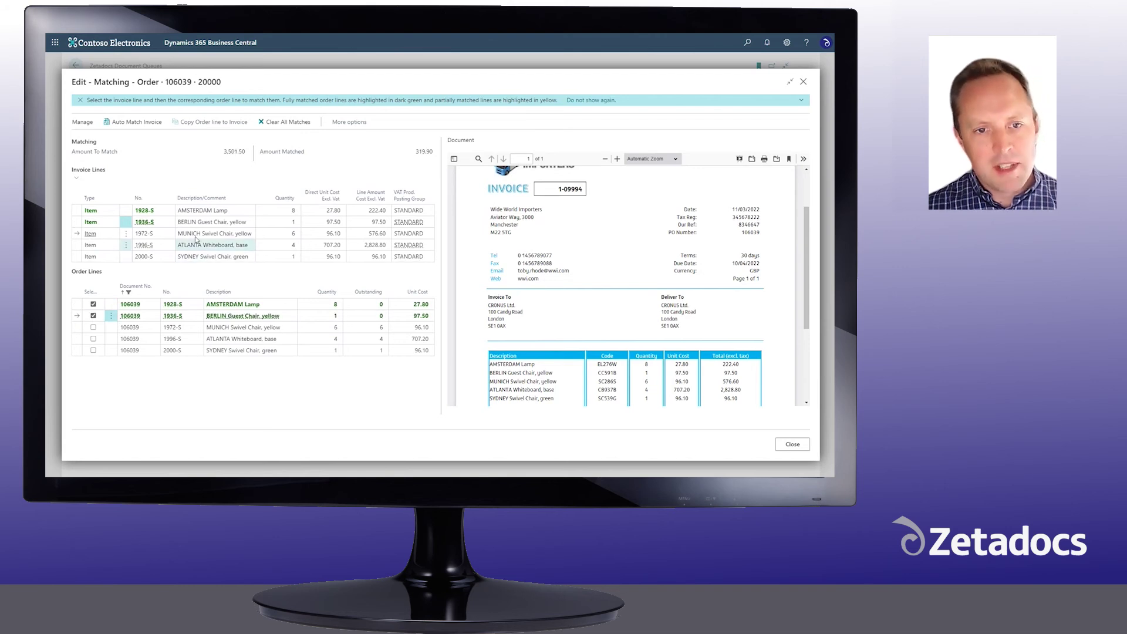
Auto-match all five invoice lines (5 of 5 matched, 3,821.40) and close matching
left_click(133, 122)
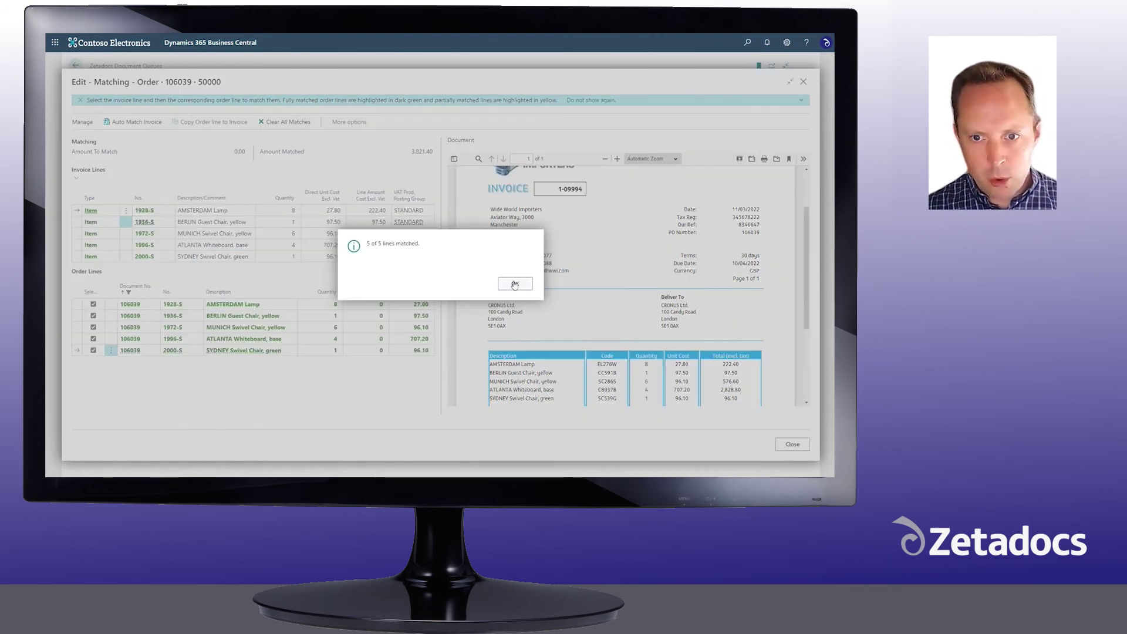
left_click(515, 285)
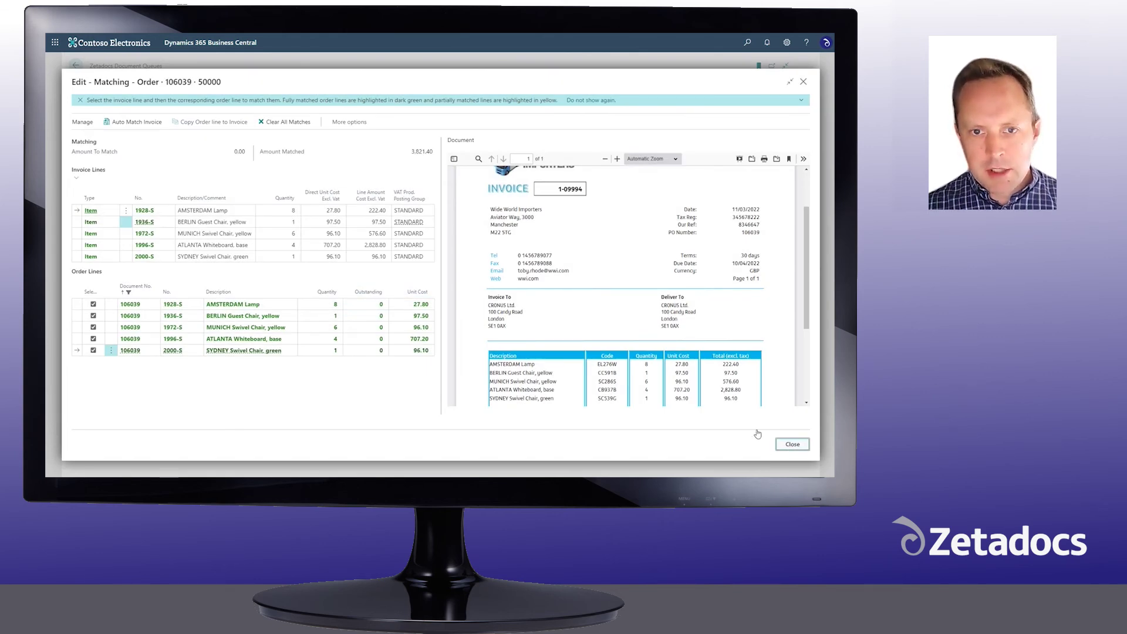
left_click(792, 444)
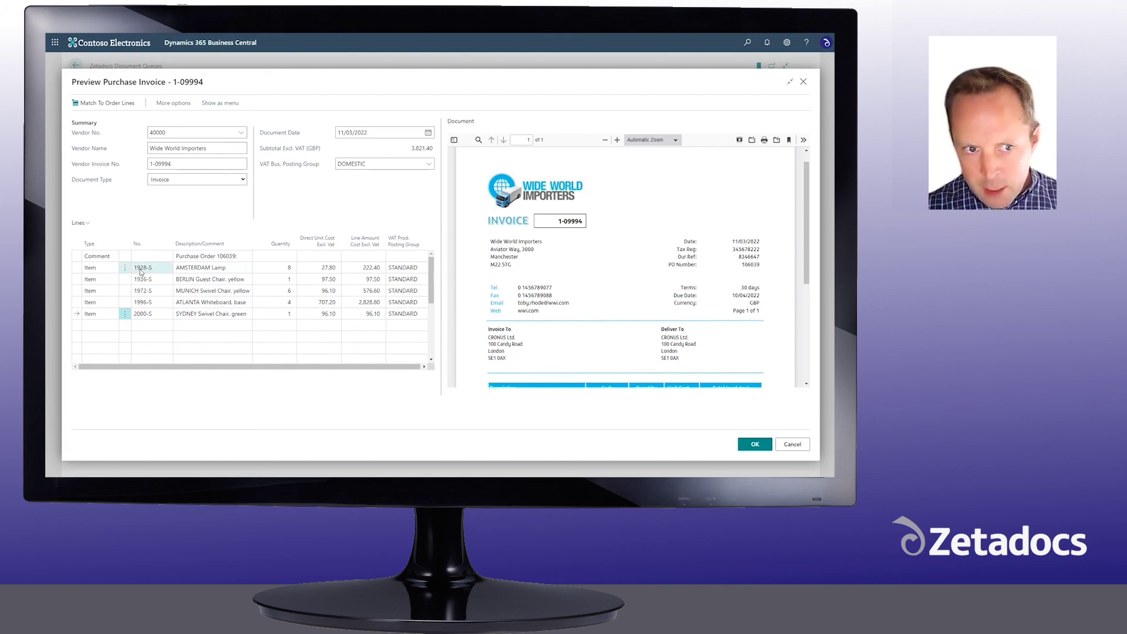
Select the Purchase Order 106039 comment line on invoice 1-09994
left_click(97, 256)
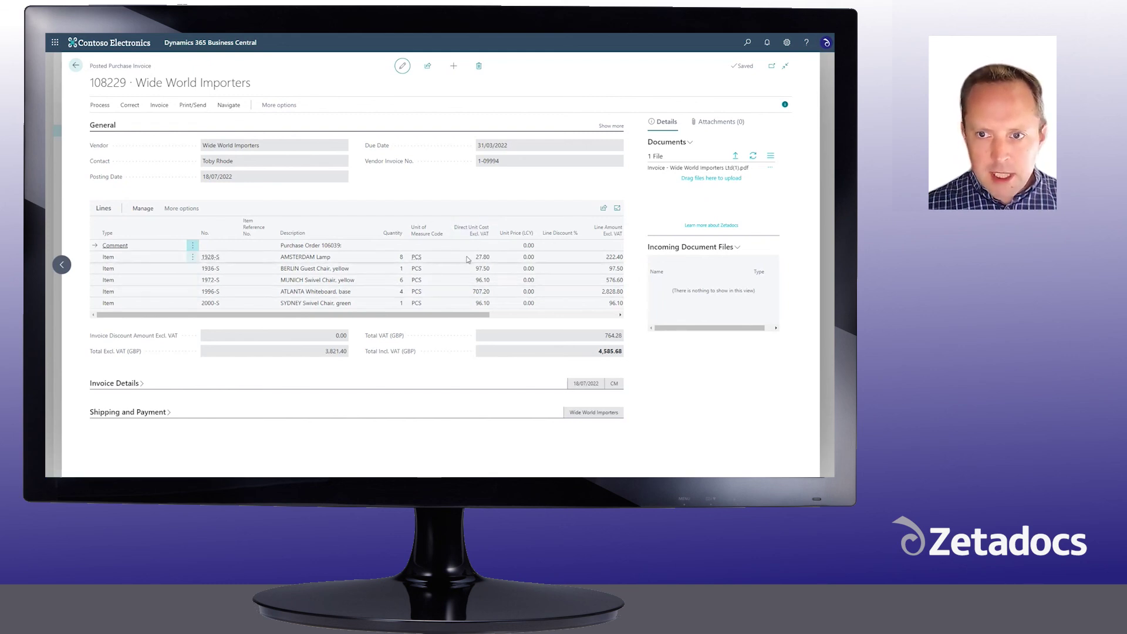
Open the Wide World Importers invoice PDF from the Zetadocs Documents factbox
left_click(668, 169)
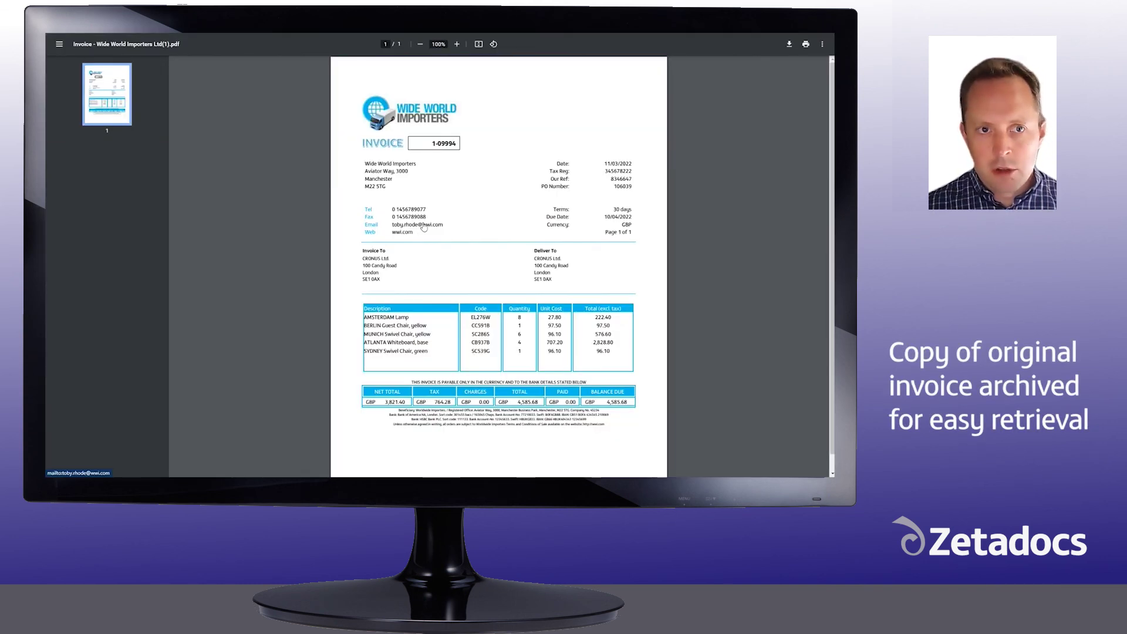
Close the PDF viewer with Ctrl+W to return to posted invoice 108229
key("ctrl+w")
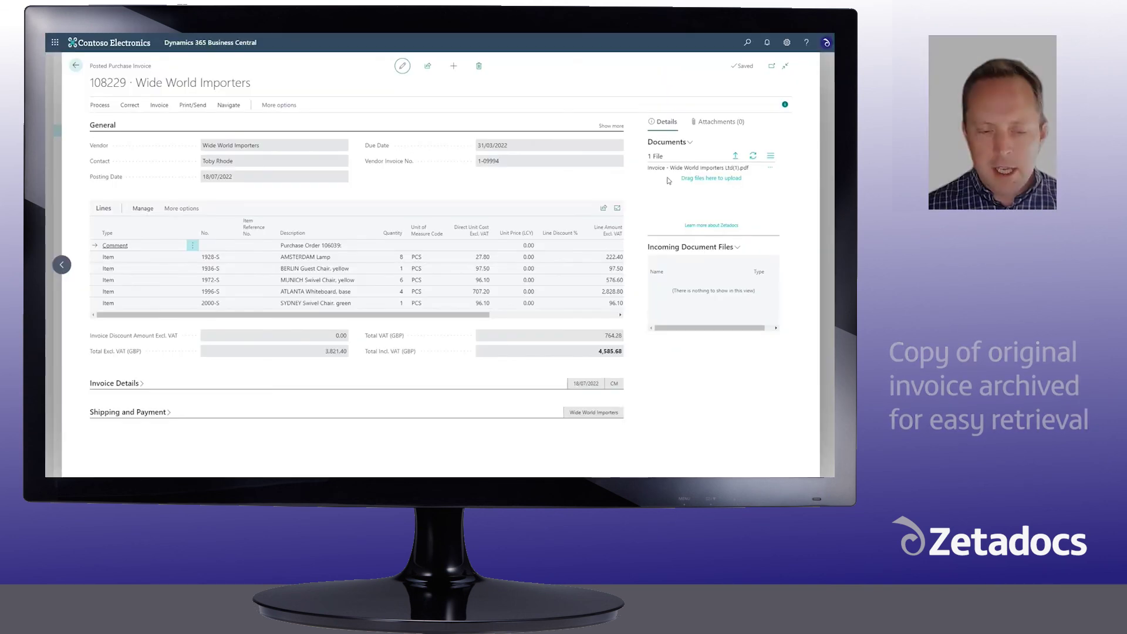